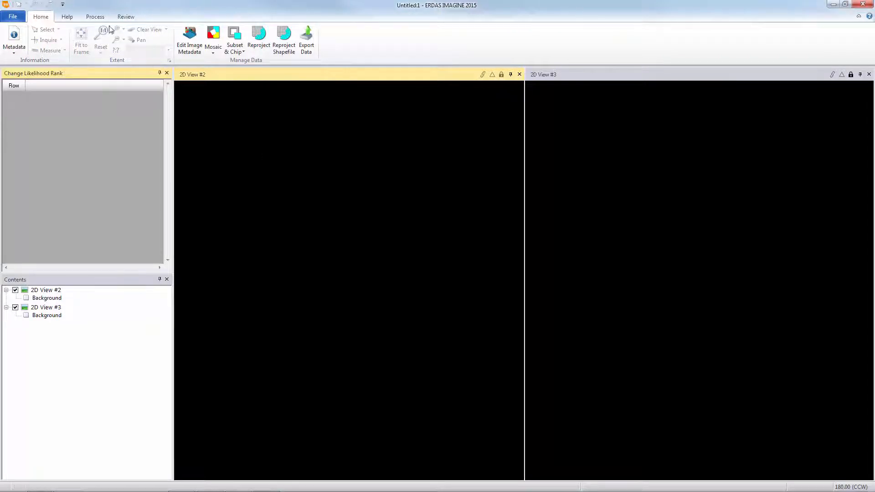
Create a new zonal change project named change in the examples folder.
click(96, 18)
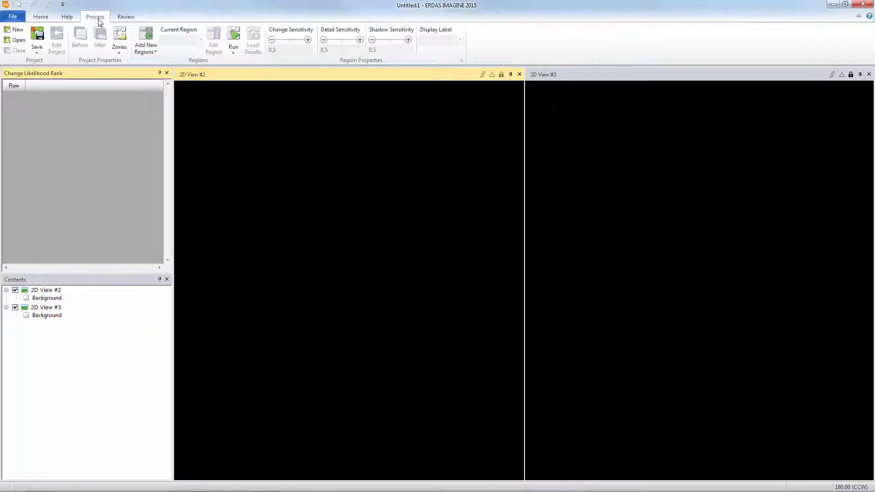
click(18, 31)
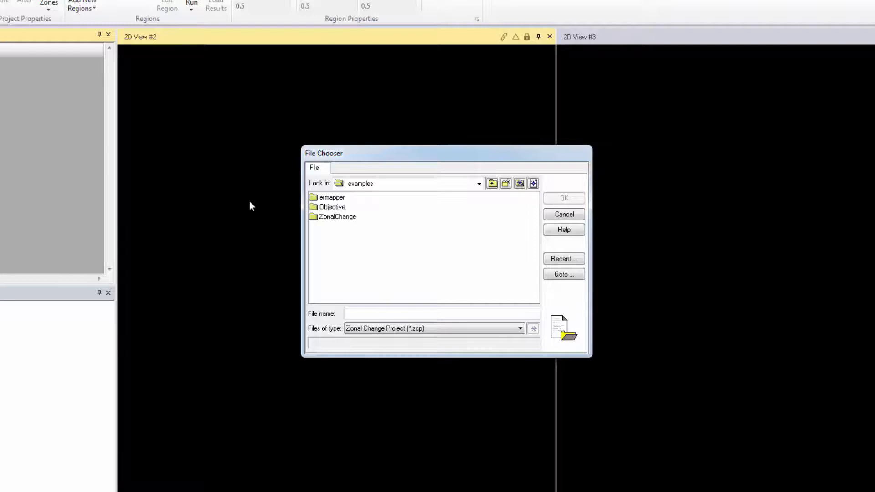
click(367, 312)
text(change)
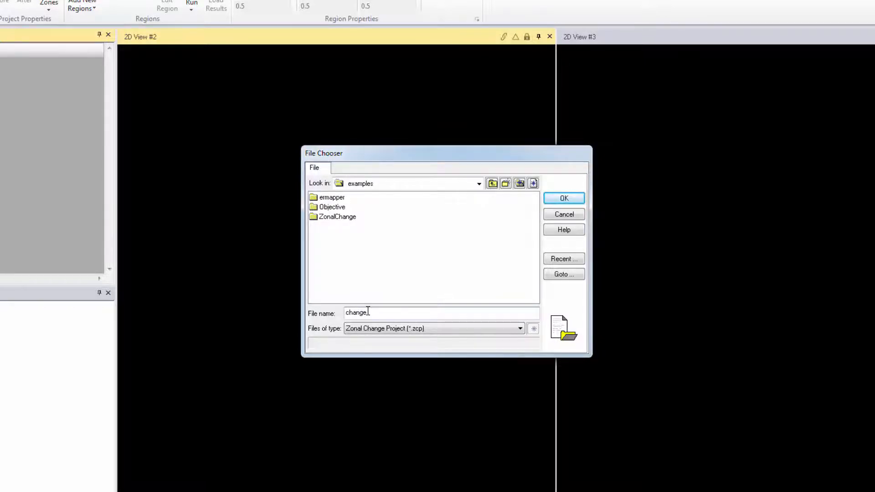
key(Return)
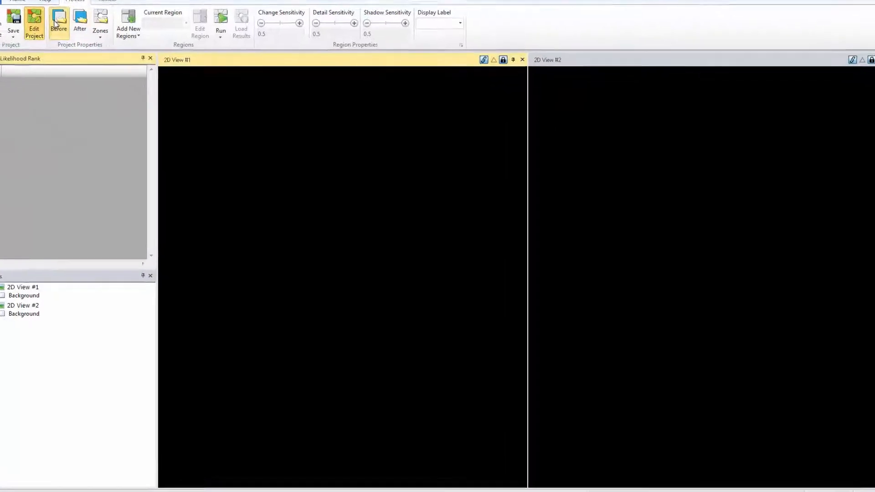
Load TheVillagesSubset2007.ecw from the ZonalChange folder as the project's before image.
click(55, 23)
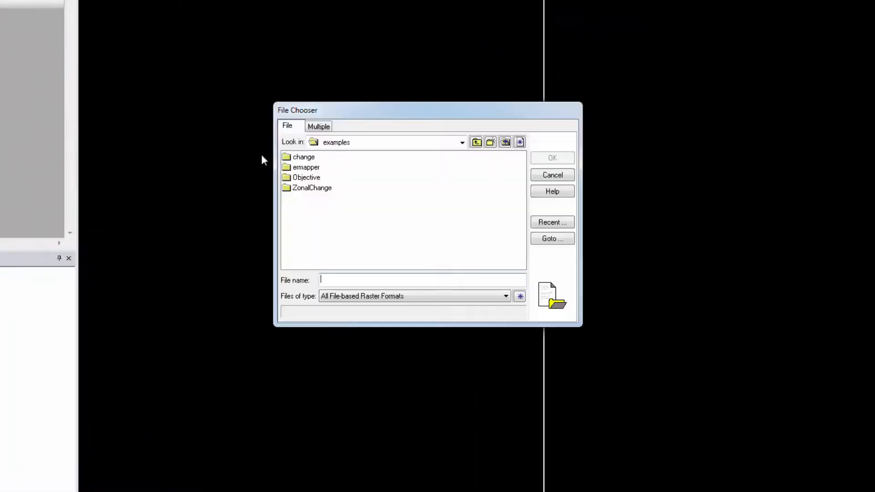
double_click(304, 189)
click(312, 159)
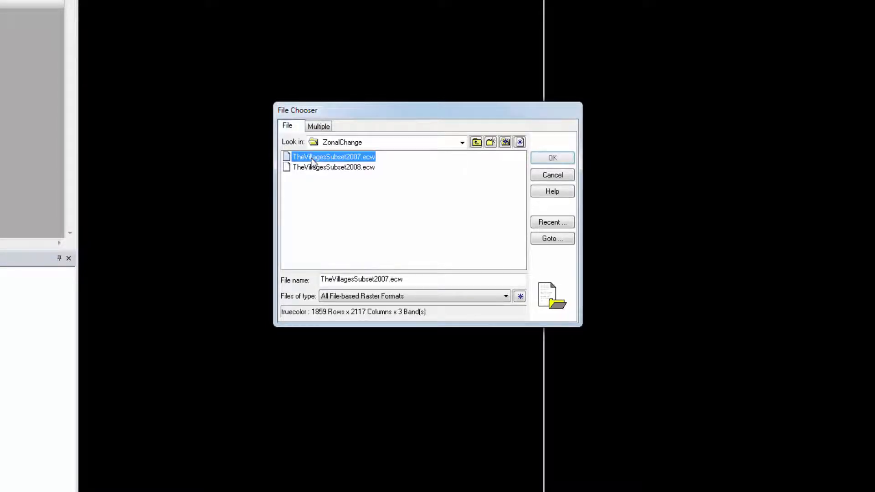
click(544, 157)
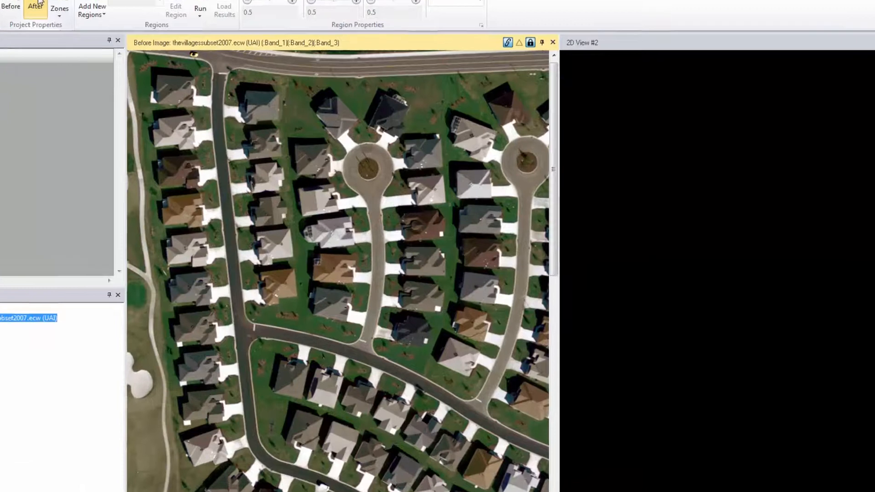
Load TheVillagesSubset2008.ecw from the ZonalChange folder as the project's after image.
click(102, 40)
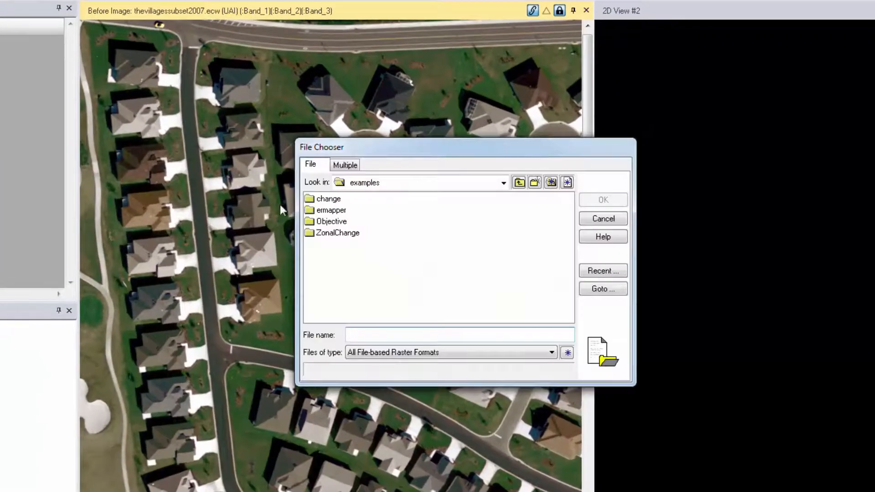
double_click(354, 233)
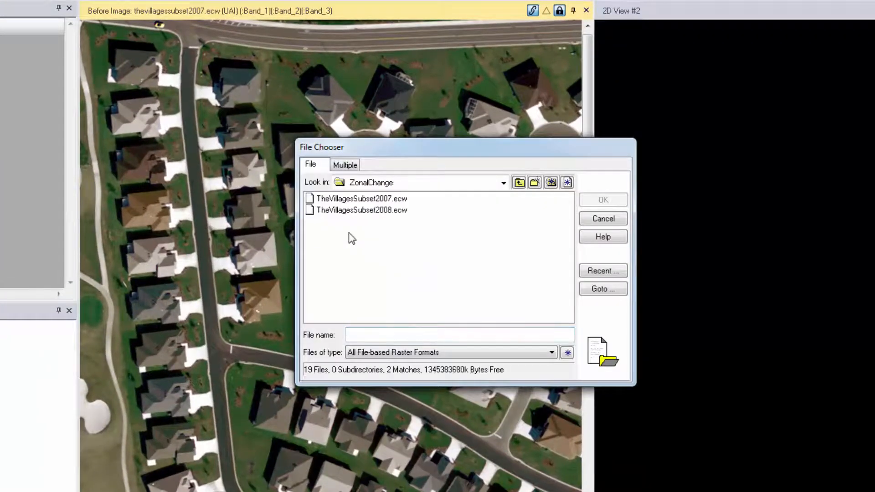
click(358, 210)
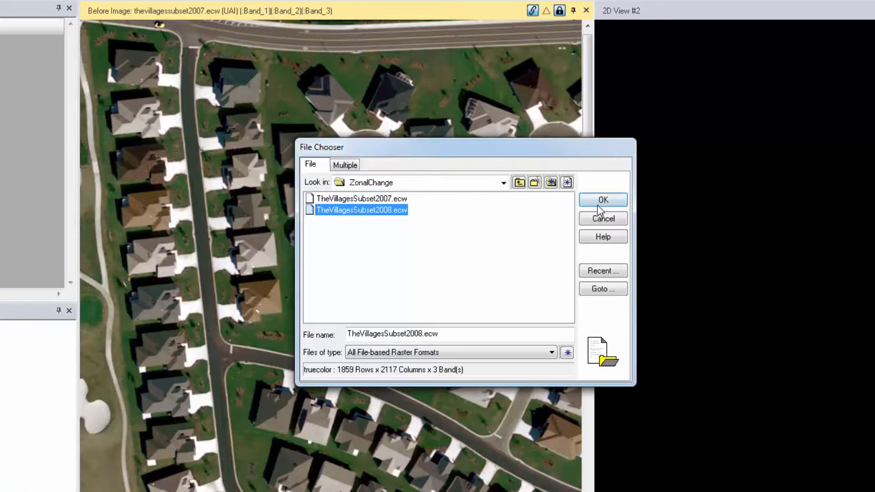
click(597, 204)
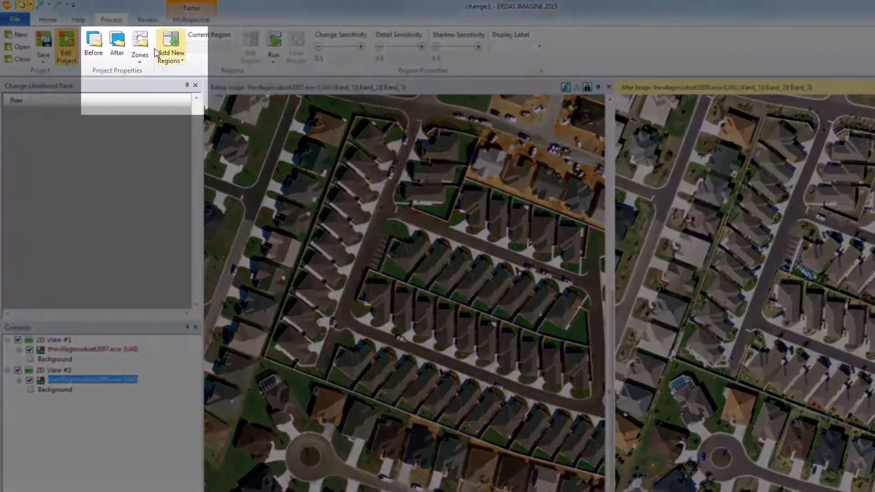
Add TheVillagesParcelsSubset.shp from the ZonalChange folder as the project's zone file.
click(136, 59)
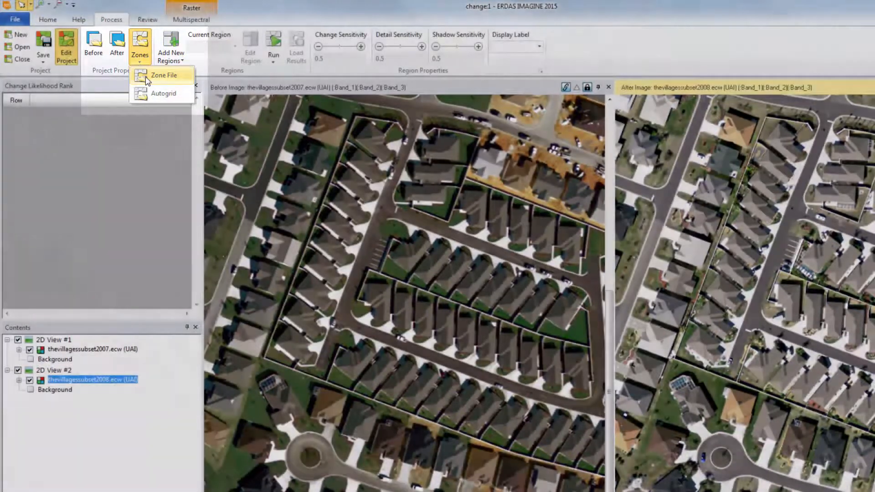
click(146, 80)
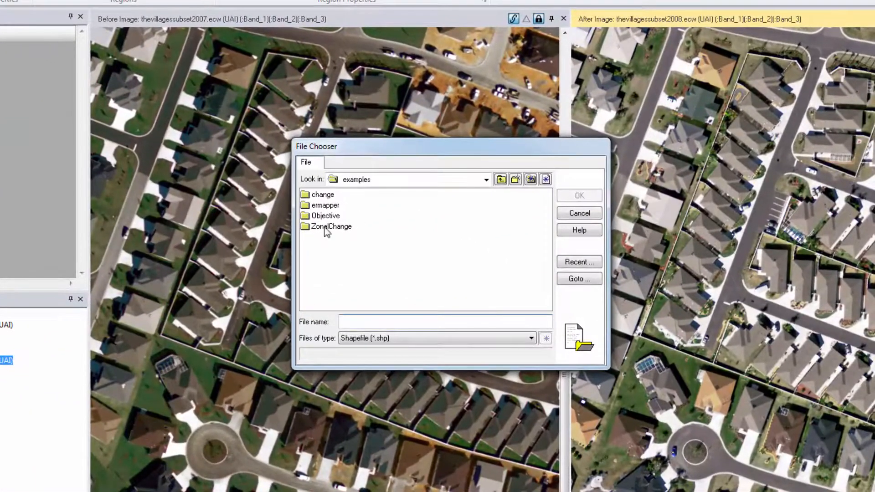
click(390, 260)
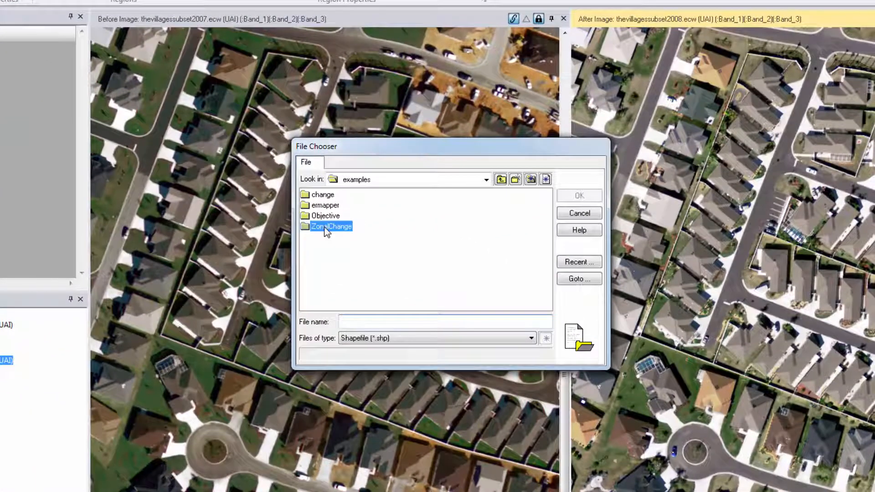
double_click(326, 231)
click(351, 195)
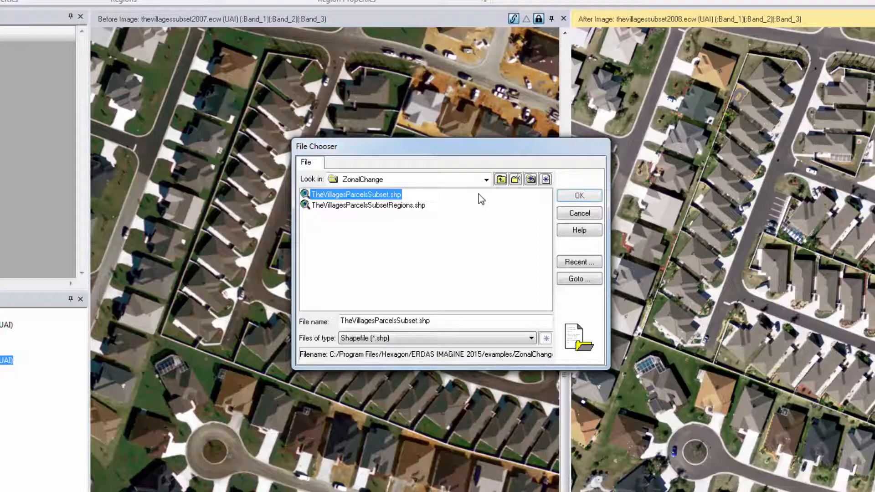
click(582, 196)
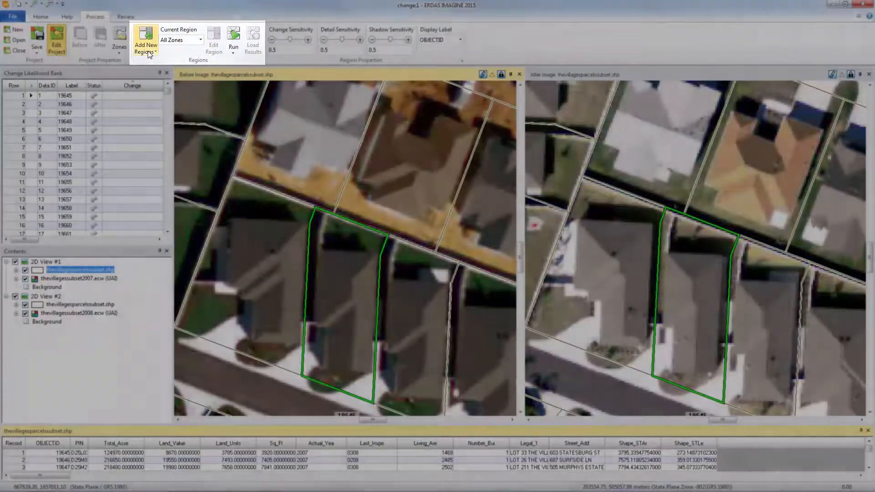
Add new regions, one per polygon, from TheVillagesParcelsSubsetRegions.shp in the ZonalChange folder.
click(149, 53)
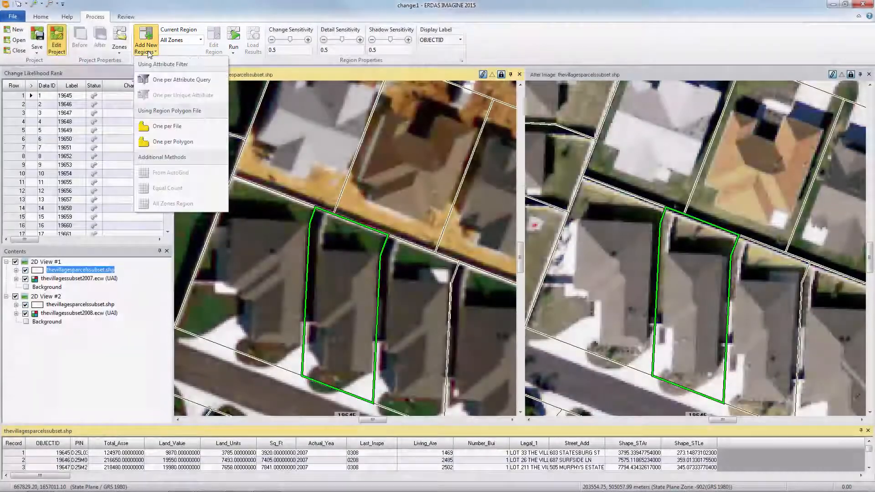
click(158, 141)
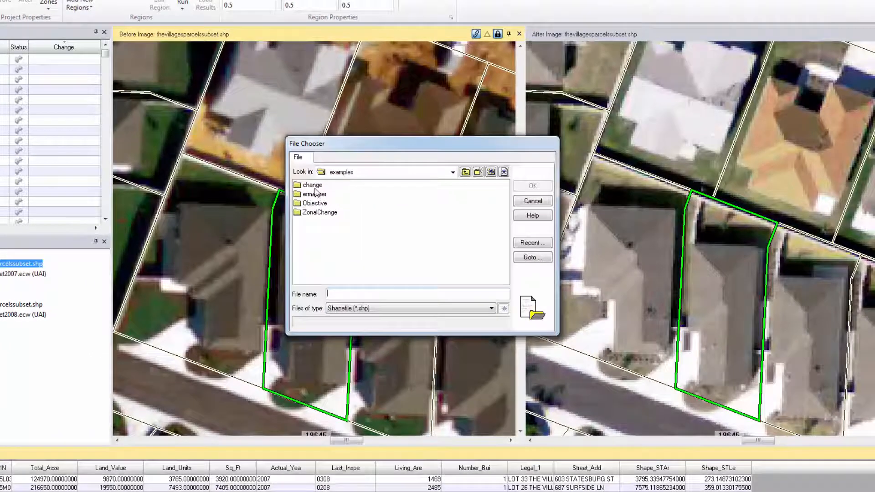
double_click(329, 215)
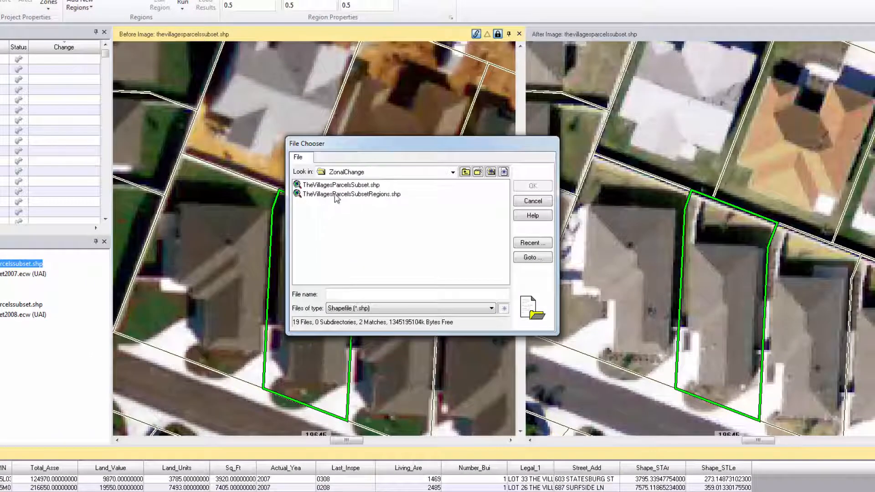
click(335, 195)
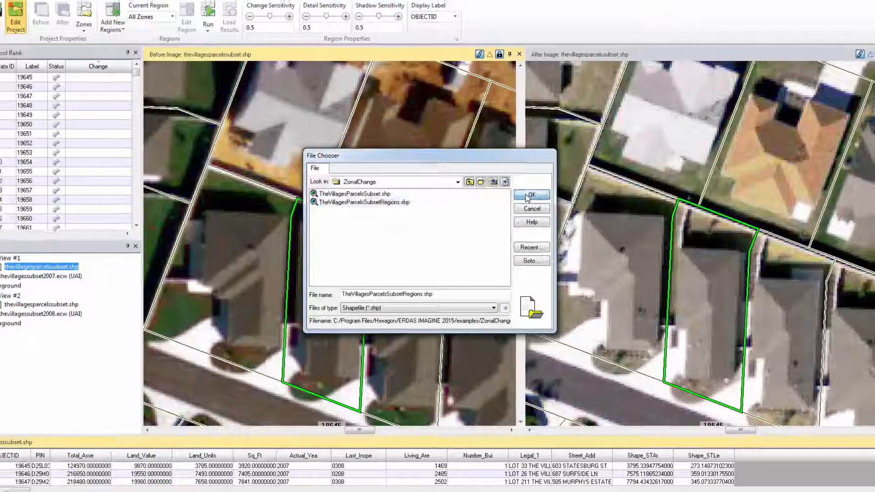
click(528, 195)
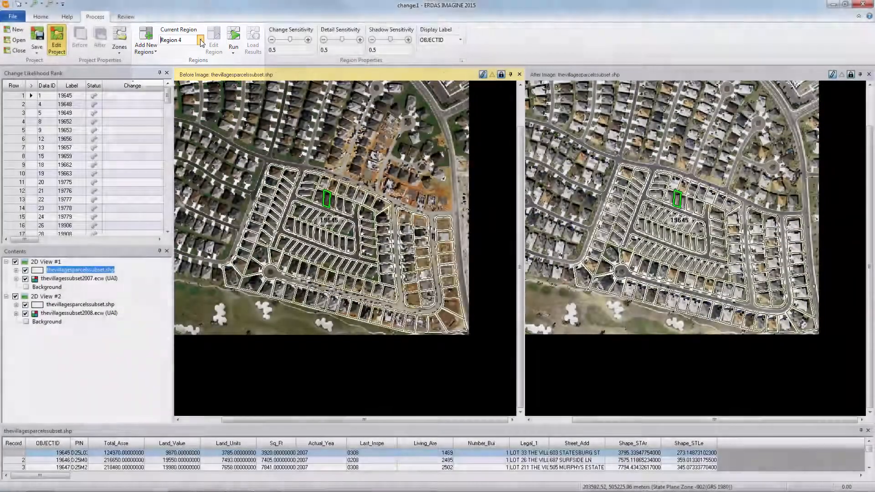
Make Region 1 the current region and set its shadow sensitivity to 0.1.
click(200, 41)
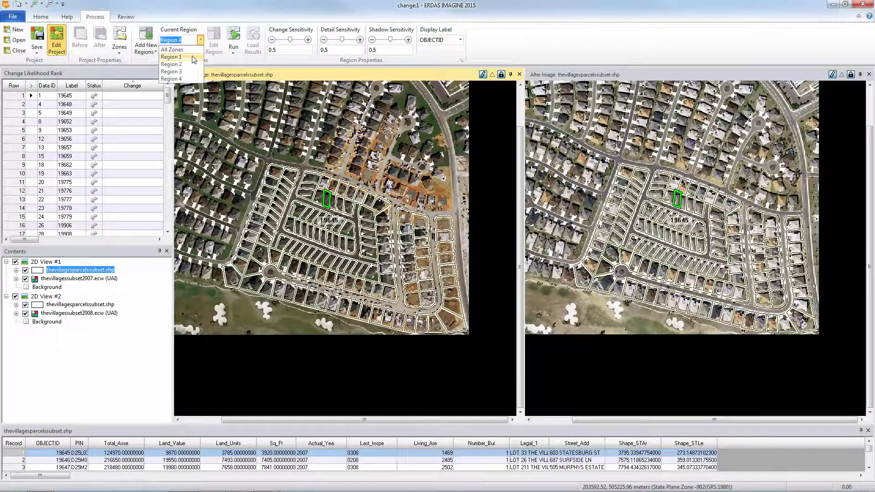
click(194, 58)
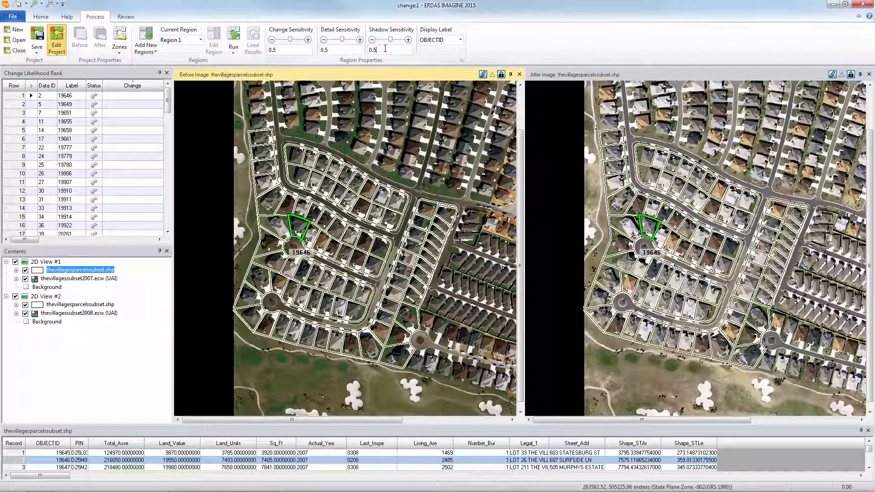
text(1)
Make Region 2 the current region and set its shadow sensitivity to 0.1.
click(201, 40)
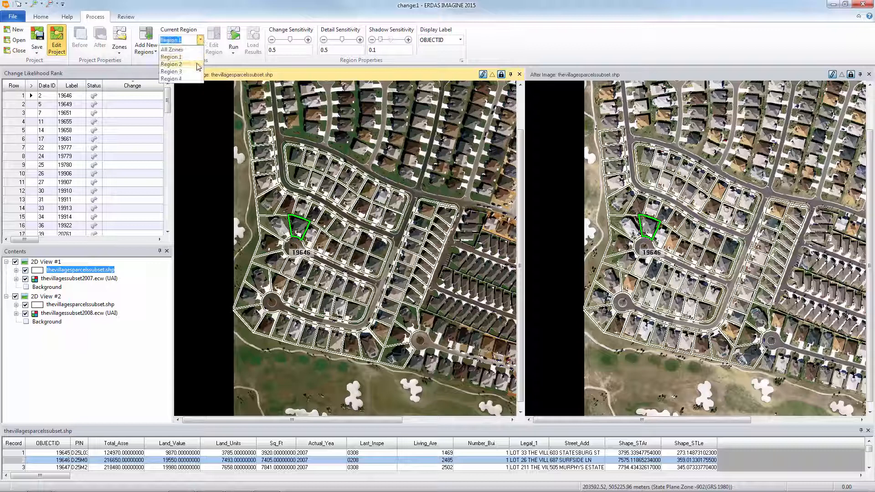
click(200, 64)
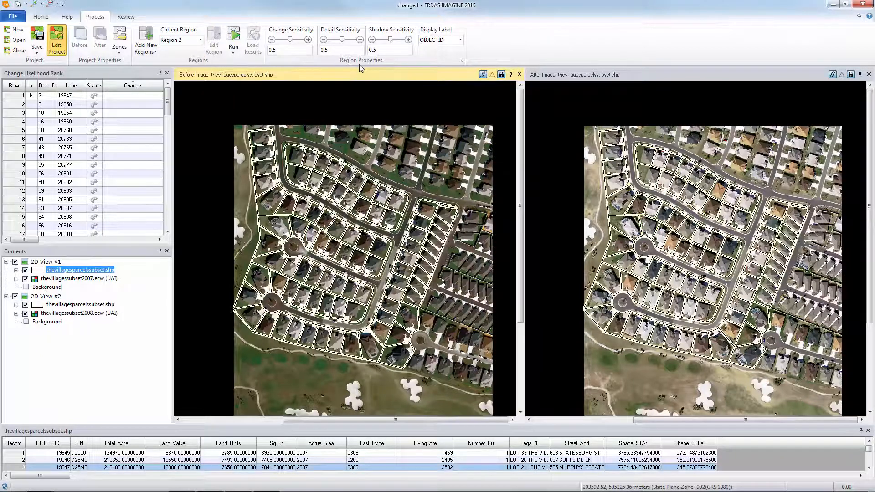
double_click(389, 50)
click(391, 51)
key(BackSpace)
text(1)
Make Region 3 the current region and set its shadow sensitivity to 0.1.
click(201, 40)
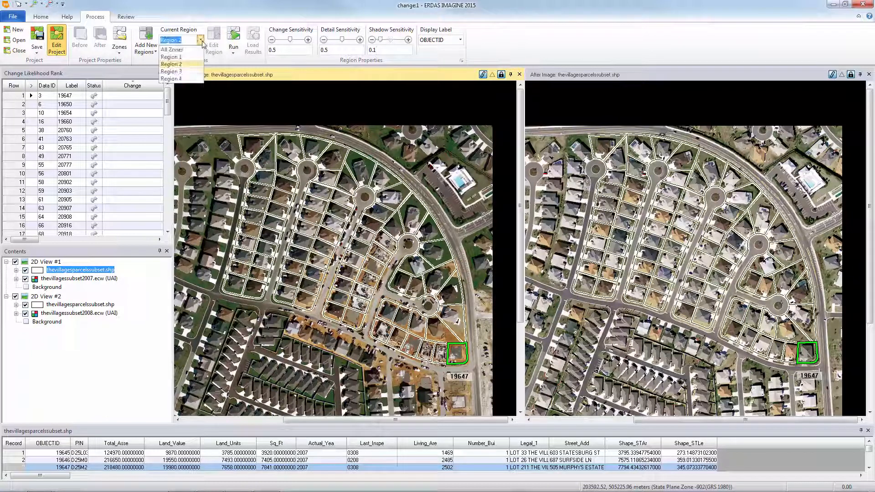
click(193, 65)
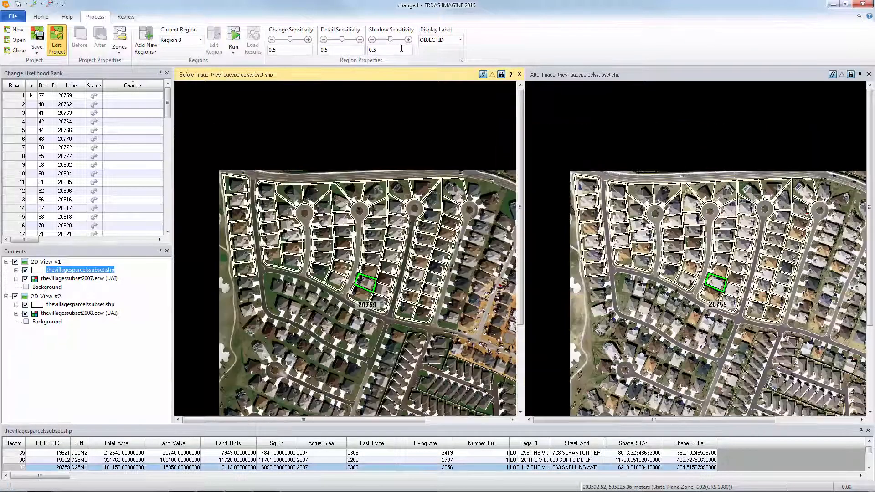
click(398, 52)
click(396, 52)
text(1)
Make Region 4 the current region and set its shadow sensitivity to 0.1.
click(200, 40)
click(191, 81)
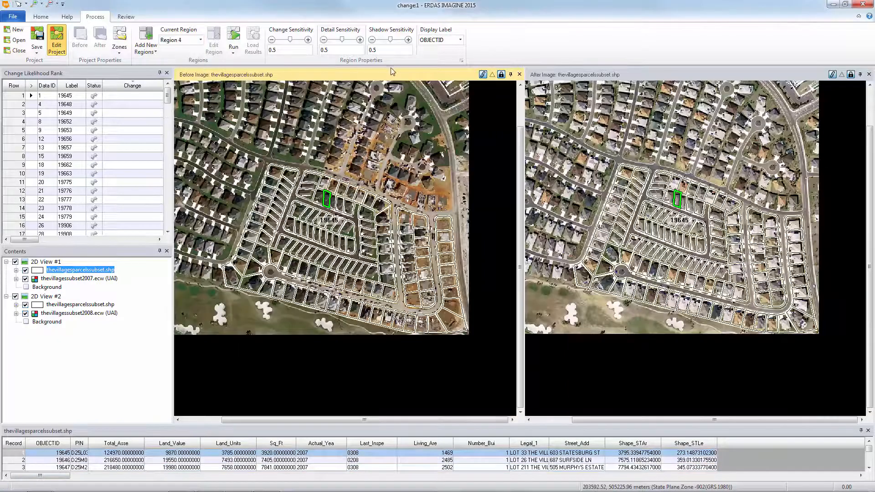
click(385, 49)
click(386, 49)
key(BackSpace)
text(1)
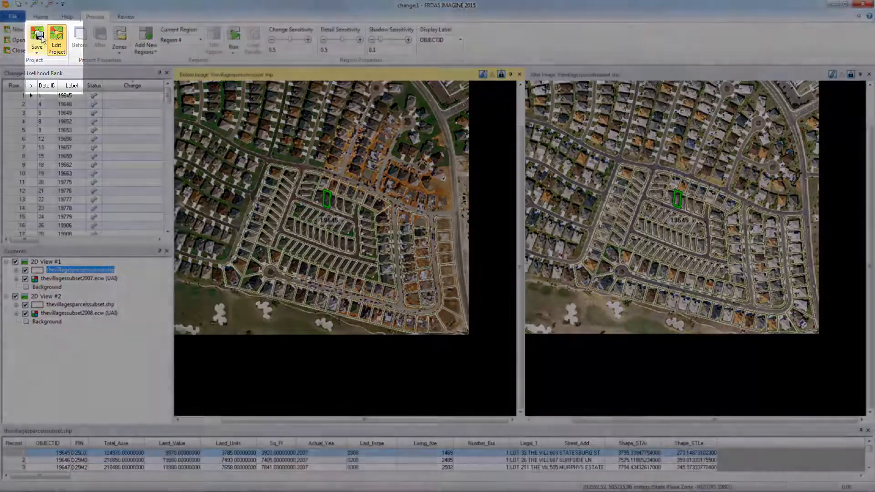
Save the zonal change project and open the batch processing setup for its regions.
click(42, 39)
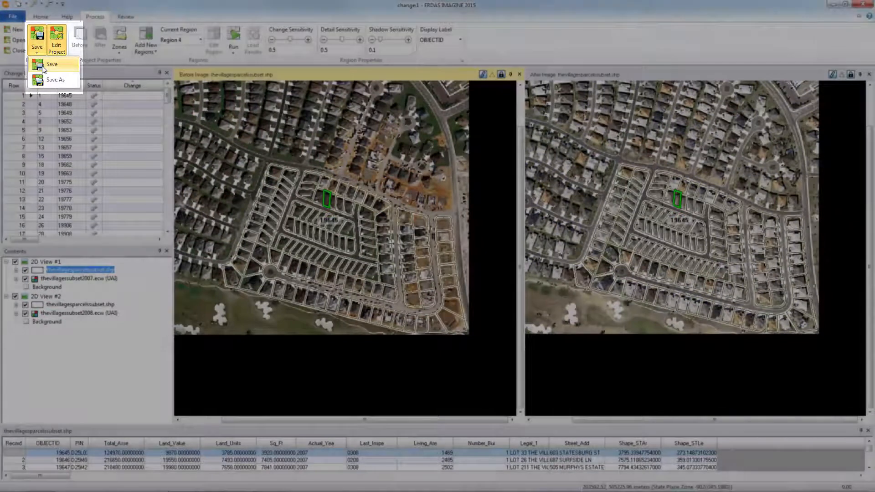
click(44, 69)
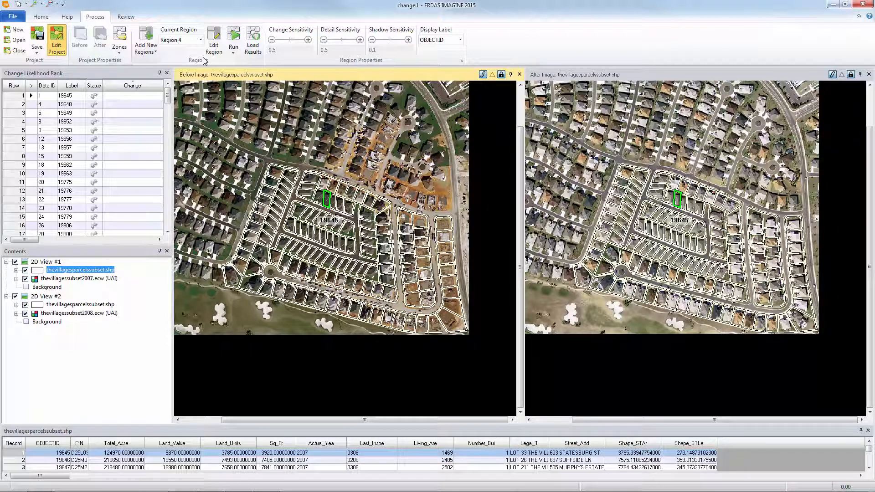
click(231, 55)
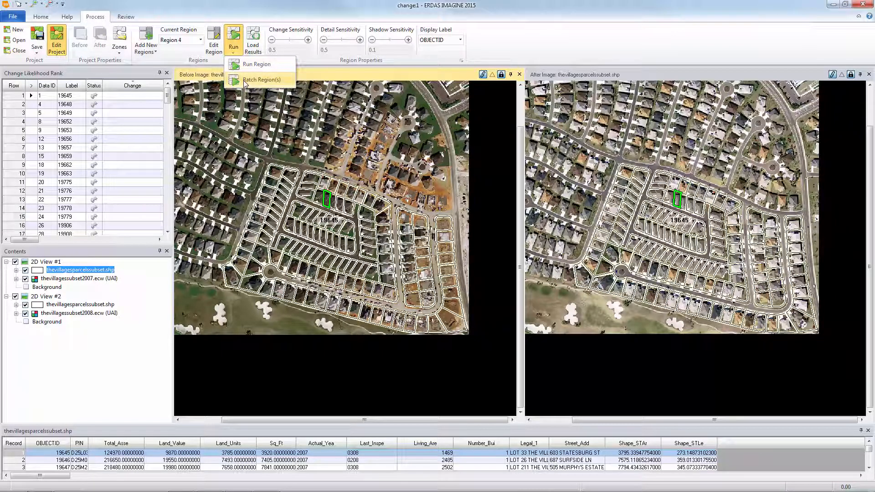
click(244, 81)
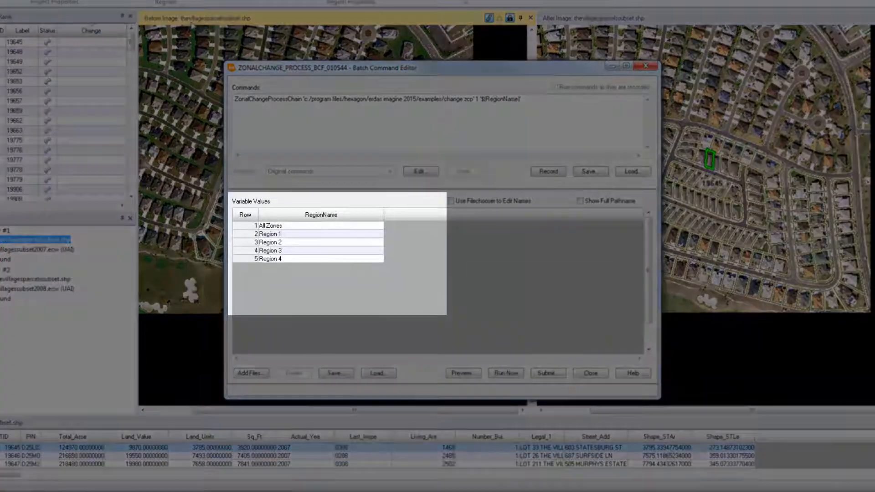
Remove the All Zones row from the batch variable values so that only Regions 1 to 4 are processed.
click(249, 226)
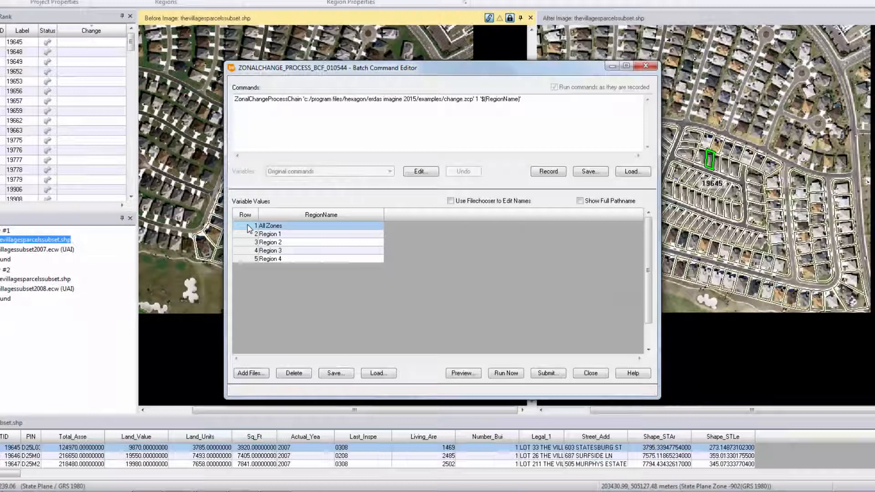
right_click(249, 227)
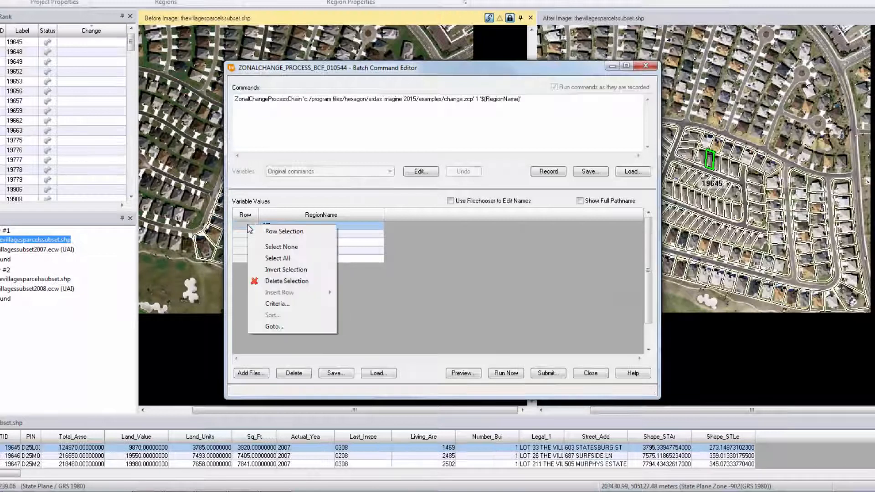
click(287, 281)
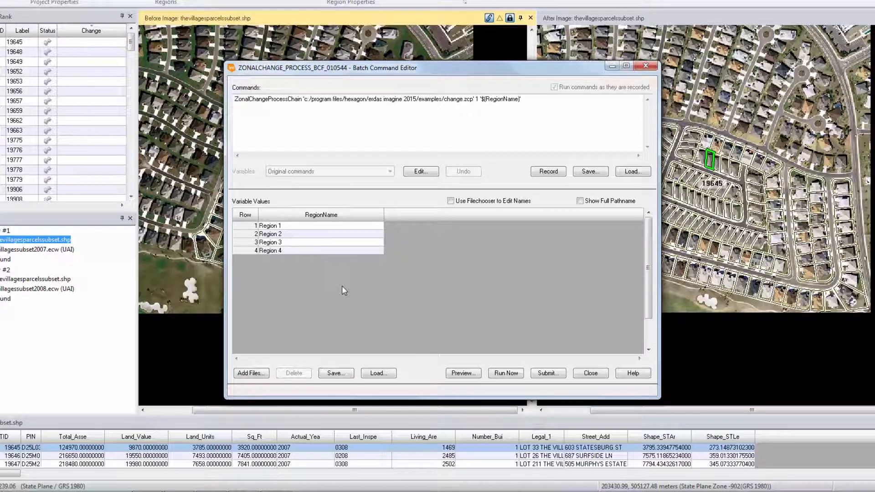
Submit the batch job to start processing immediately with 4 simultaneous processes.
click(544, 373)
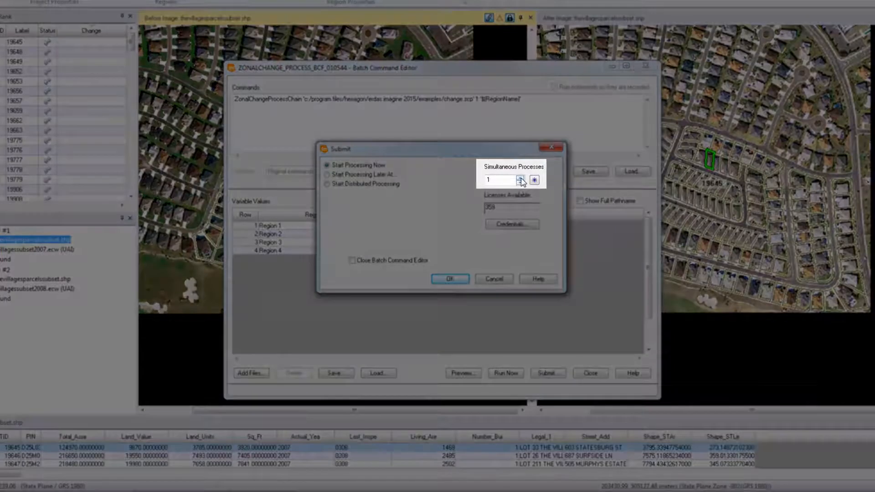
click(520, 178)
click(520, 179)
click(520, 179)
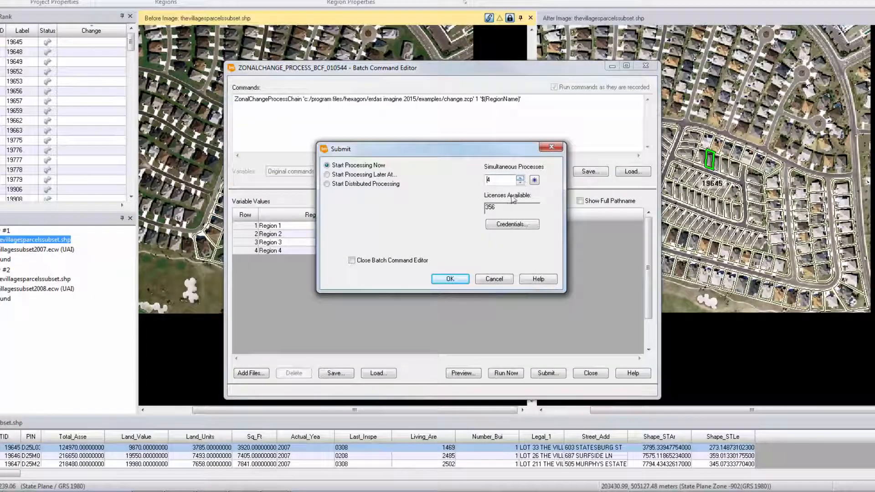
click(450, 280)
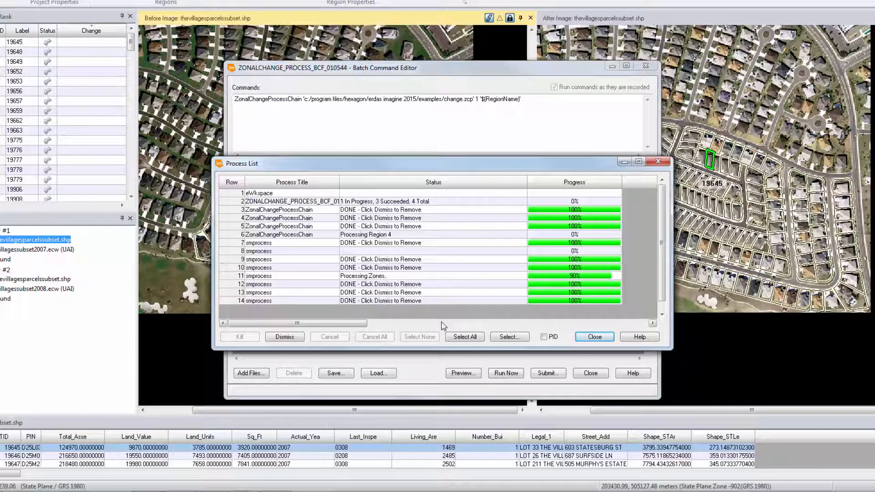
Close the process list and the batch command editor, discarding the editor's unsaved work, and save the zonal change project.
click(594, 337)
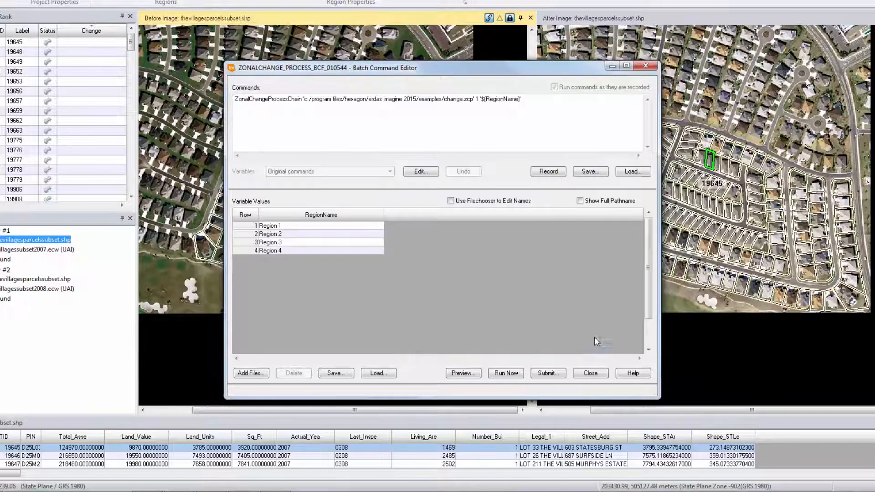
click(591, 373)
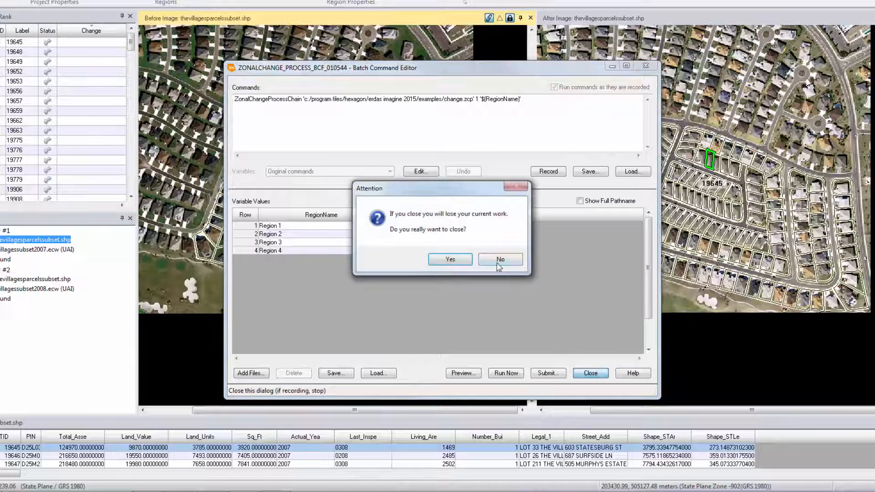
click(452, 261)
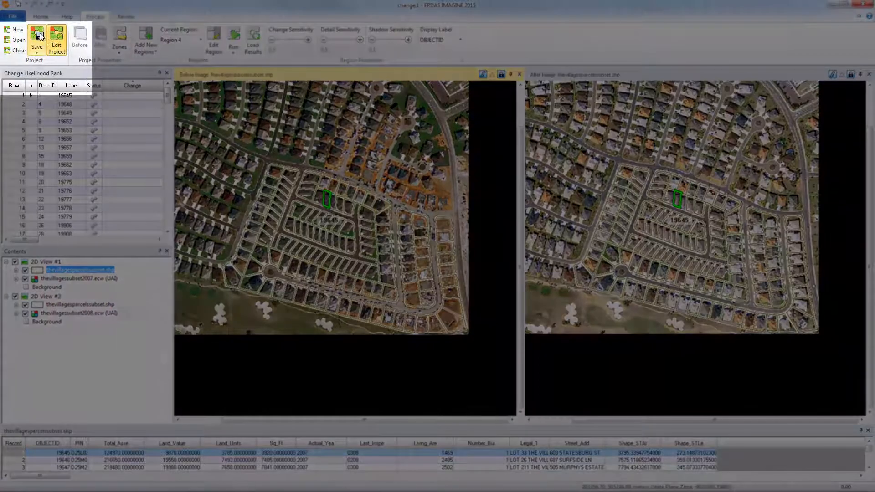
click(37, 51)
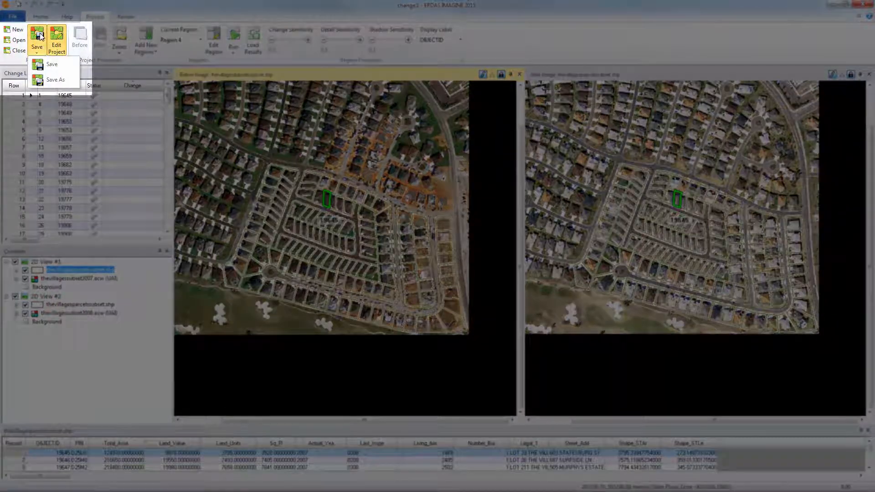
click(53, 65)
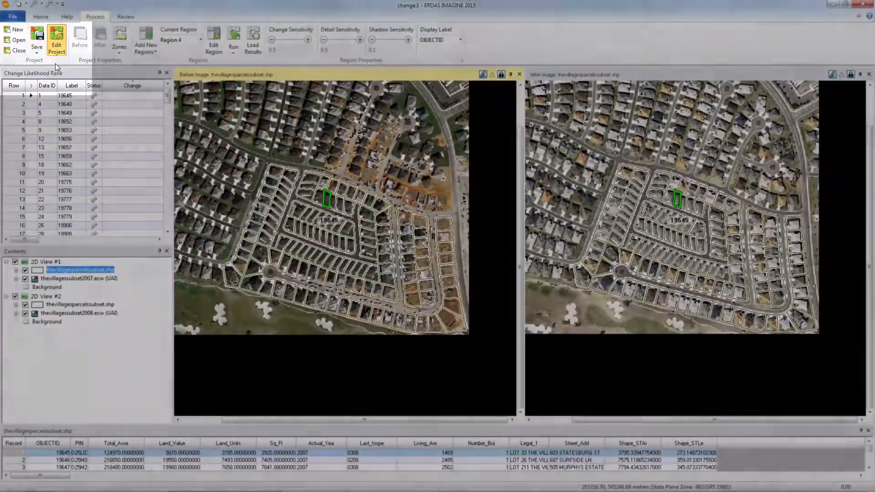